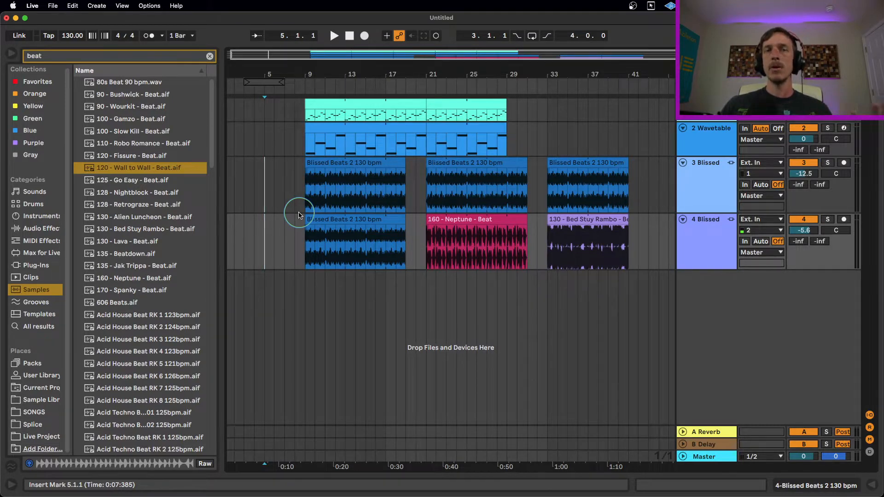
Step: Select tracks 3 and 4 together and inspect their track-linking options
{"action": "left_click", "coordinate": [709, 183]}
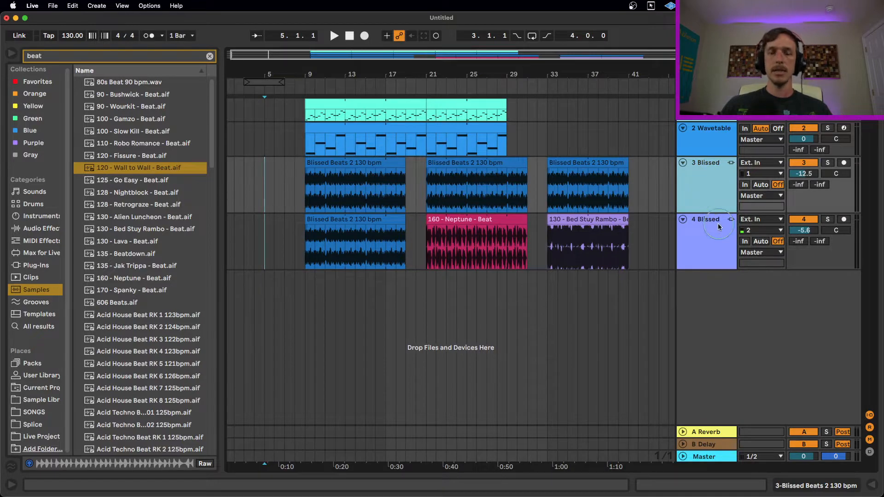
{"action": "left_click", "coordinate": [719, 239], "text": "shift"}
{"action": "right_click", "coordinate": [706, 231]}
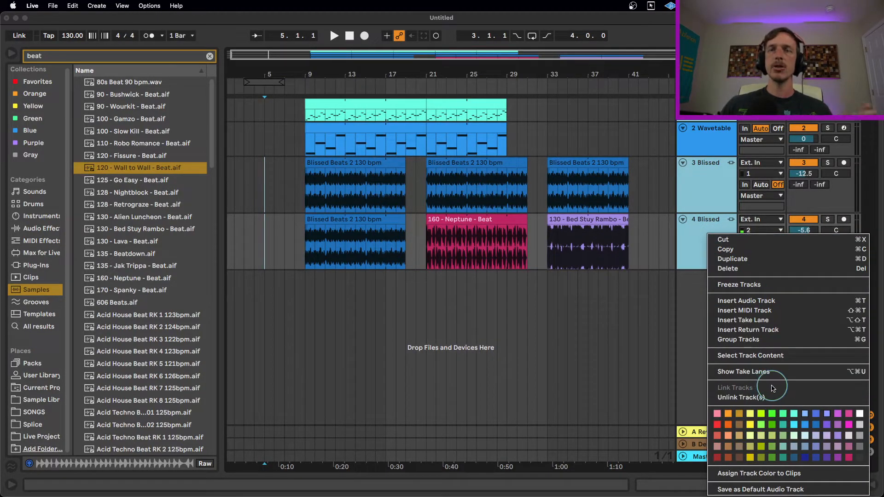
{"action": "left_click", "coordinate": [713, 211]}
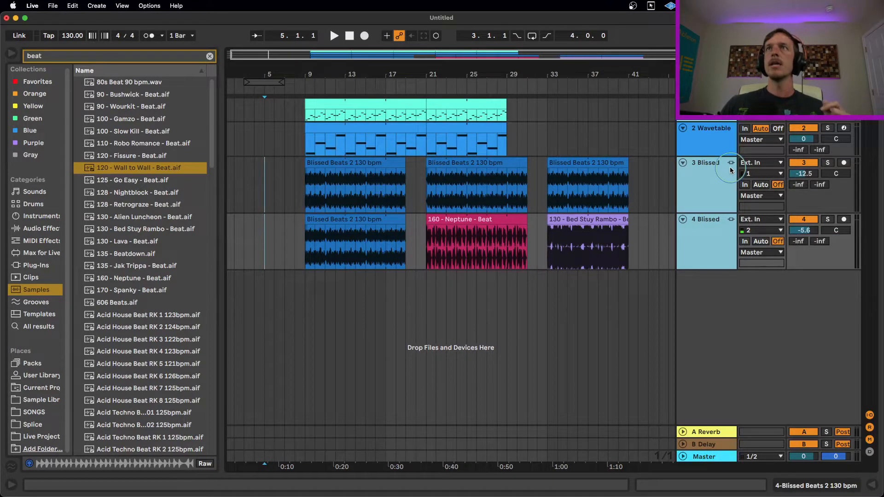
Step: Select both linked tracks through the link indicator of either track, and select track 4 on its own
{"action": "left_click", "coordinate": [731, 167]}
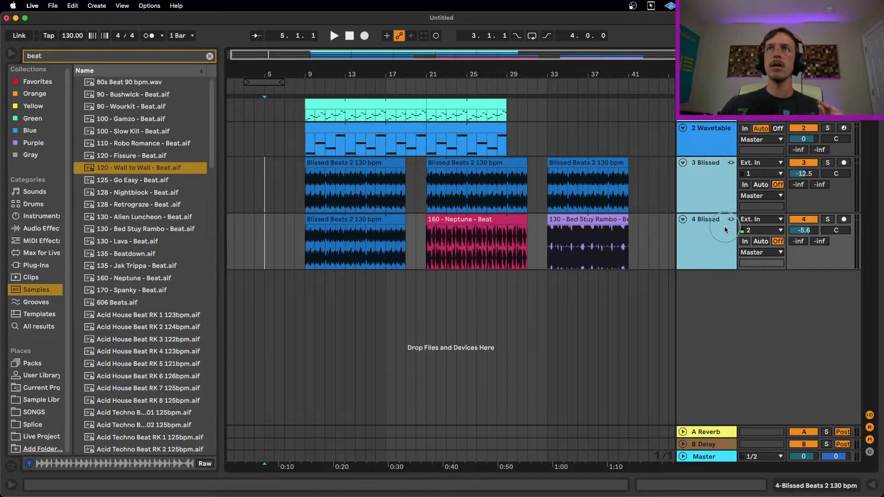
{"action": "left_click", "coordinate": [708, 239]}
{"action": "left_click", "coordinate": [732, 218]}
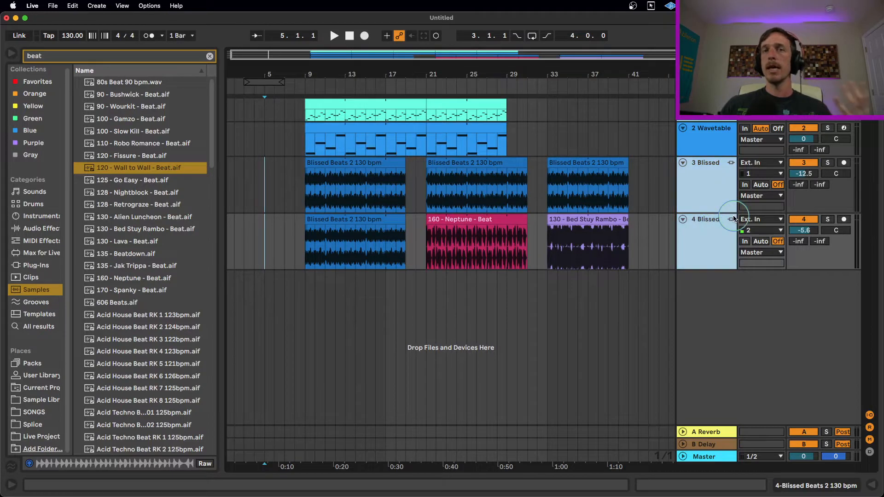
{"action": "left_click", "coordinate": [690, 221]}
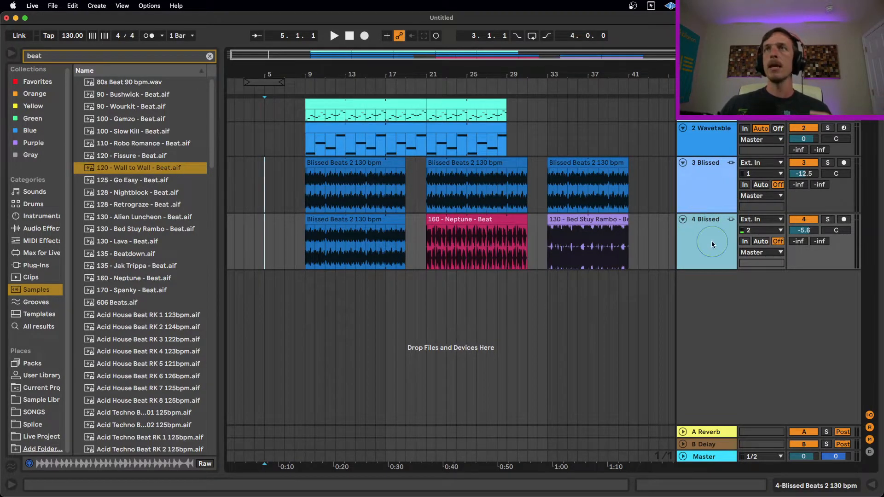
Step: Arm linked tracks 3 and 4 for recording and disarm them again
{"action": "left_click", "coordinate": [845, 219]}
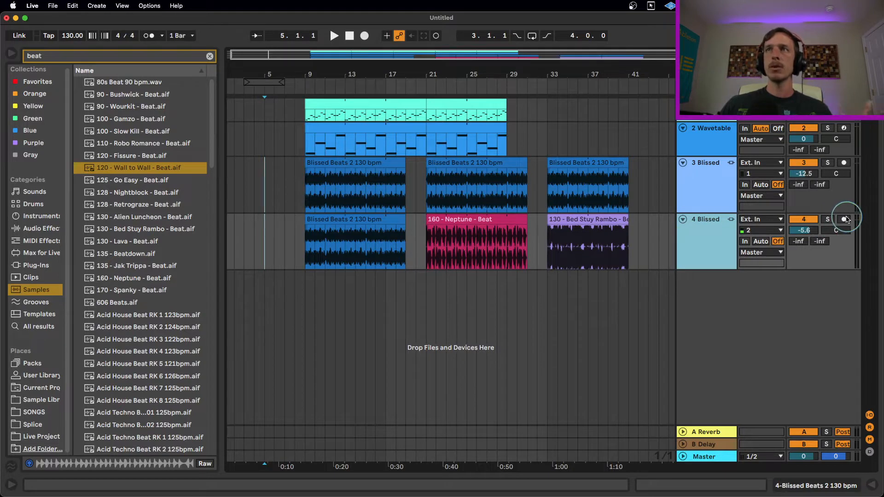
{"action": "left_click", "coordinate": [845, 219]}
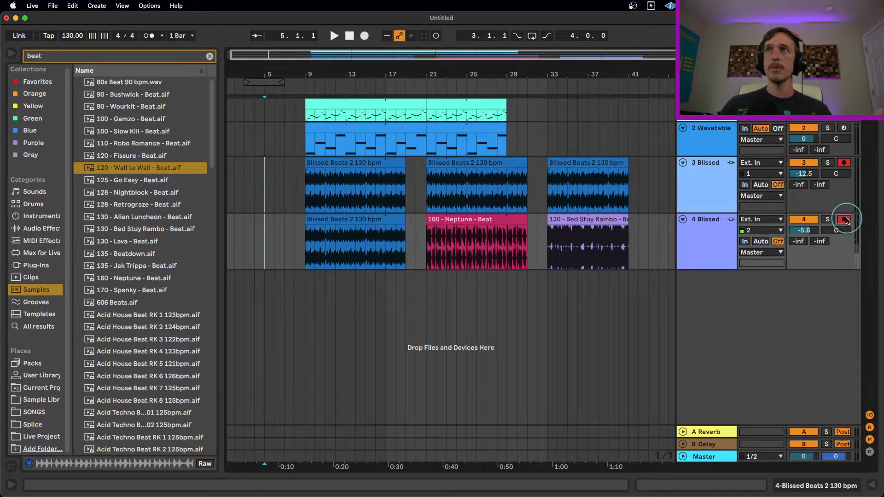
{"action": "left_click", "coordinate": [846, 220]}
Step: Raise track 3's volume alone, and with both linked tracks selected adjust the volumes to -7.4 and -5.3 dB and the pans to 4R
{"action": "left_click_drag", "start_coordinate": [804, 176], "coordinate": [810, 175]}
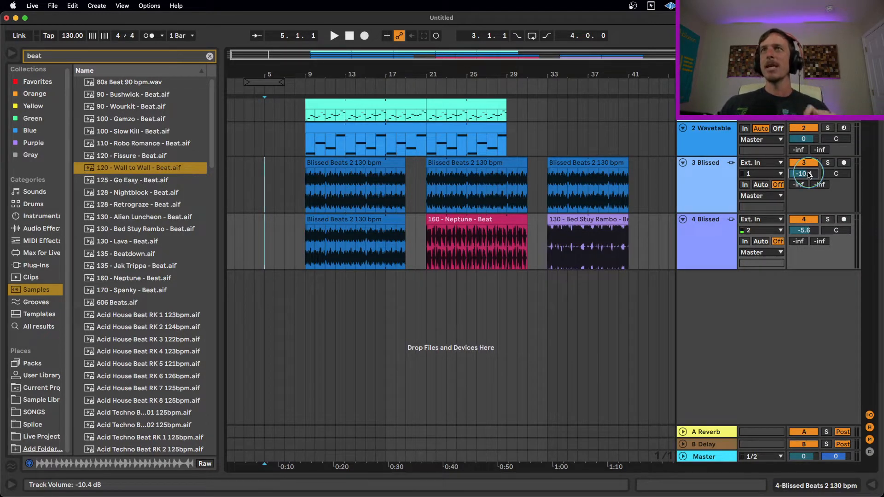
{"action": "left_click_drag", "start_coordinate": [809, 175], "coordinate": [809, 168]}
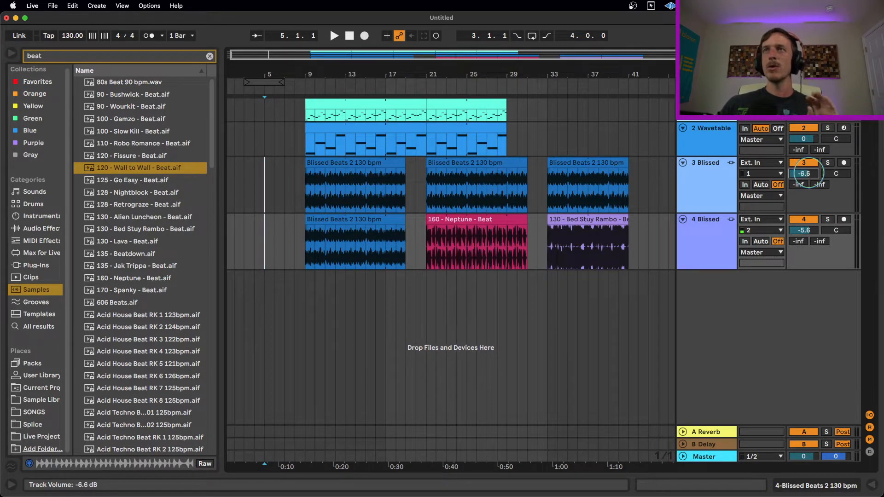
{"action": "left_click", "coordinate": [732, 164]}
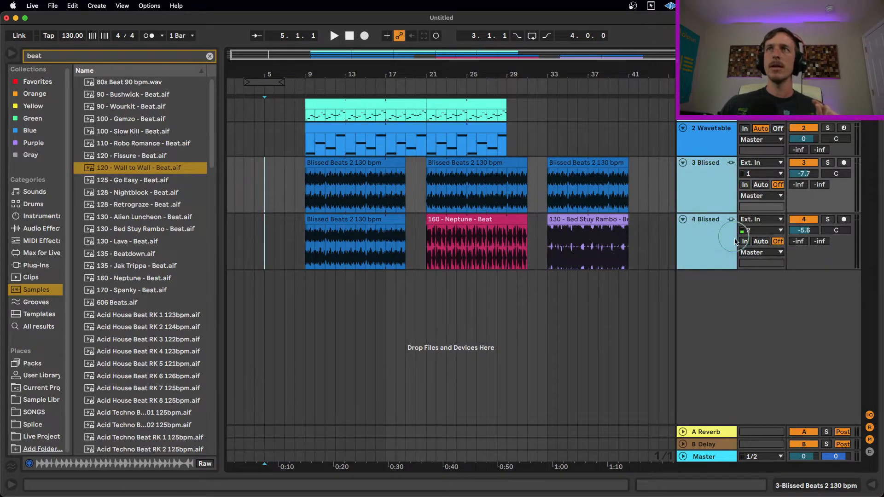
{"action": "left_click_drag", "start_coordinate": [804, 174], "coordinate": [843, 176]}
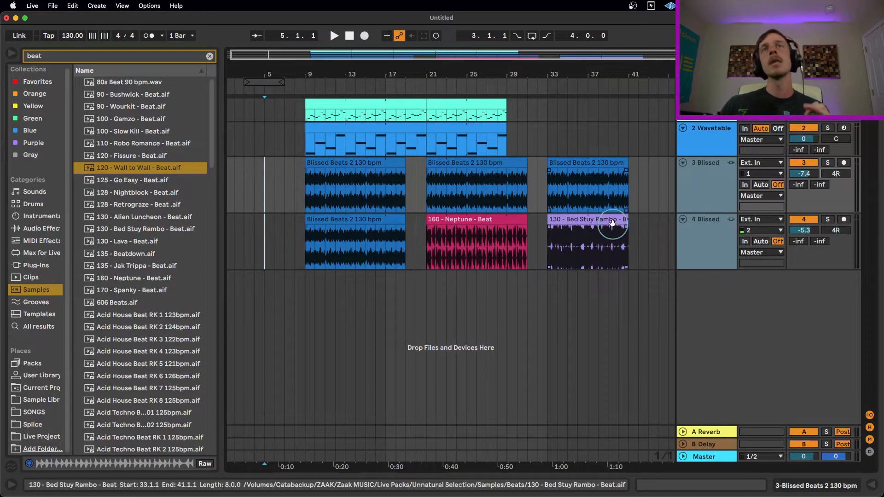
Step: Delete bars 13 to 15 from the first clips on both linked tracks and undo the deletion
{"action": "left_click", "coordinate": [354, 191]}
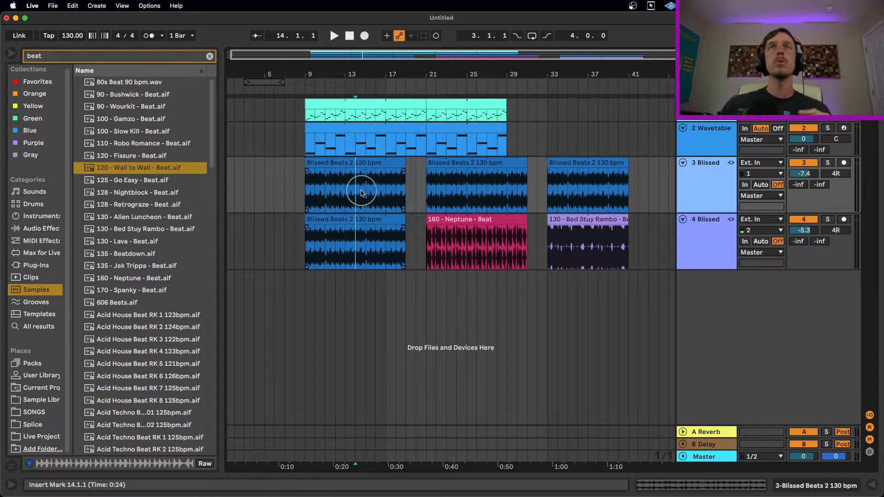
{"action": "left_click", "coordinate": [340, 168]}
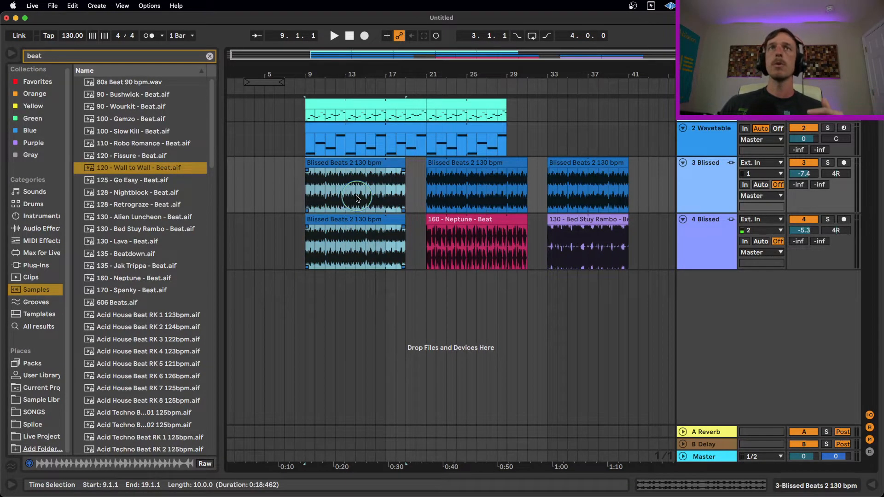
{"action": "left_click_drag", "start_coordinate": [366, 196], "coordinate": [343, 198]}
{"action": "key", "text": "super+e"}
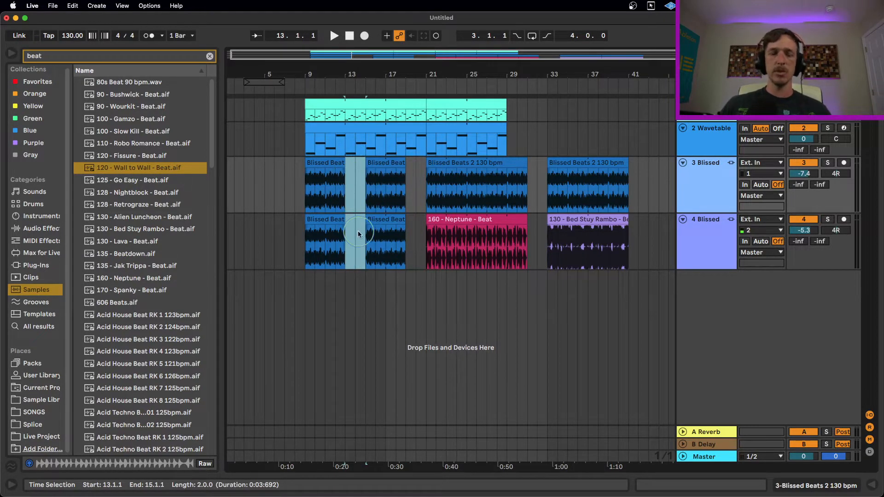
{"action": "key", "text": "super+j"}
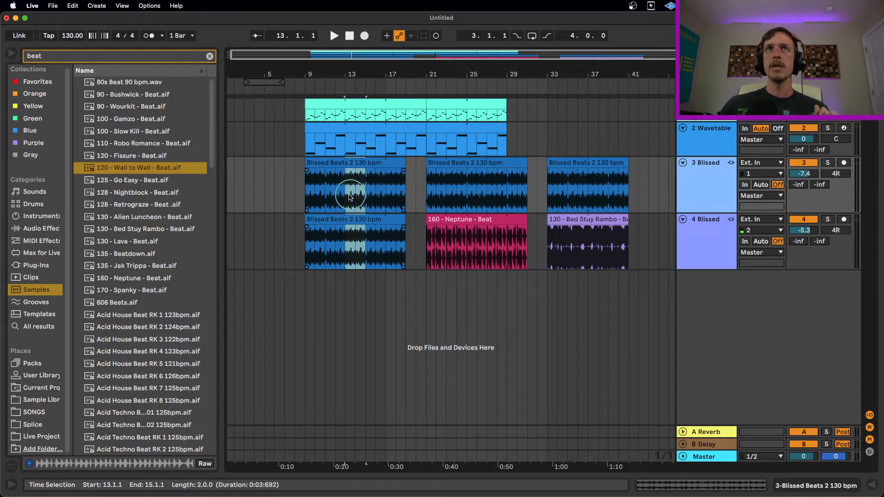
Step: Split the first clips on both linked tracks at bars 13 and 16 and move the middle section to bar 4
{"action": "left_click", "coordinate": [349, 197]}
{"action": "left_click", "coordinate": [370, 196], "text": "shift"}
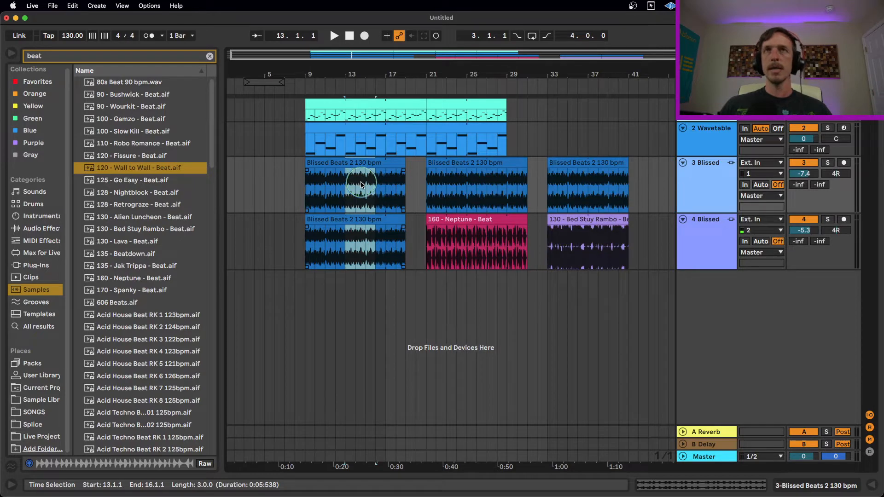
{"action": "key", "text": "super+e"}
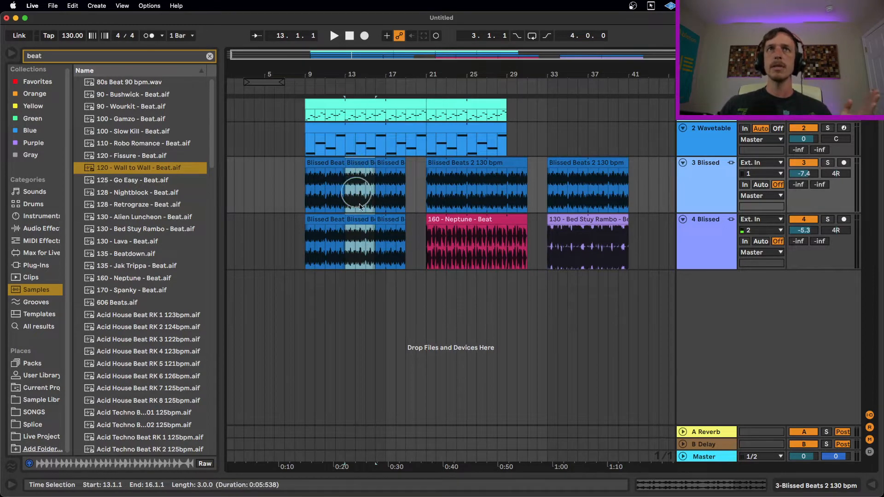
{"action": "left_click", "coordinate": [361, 220]}
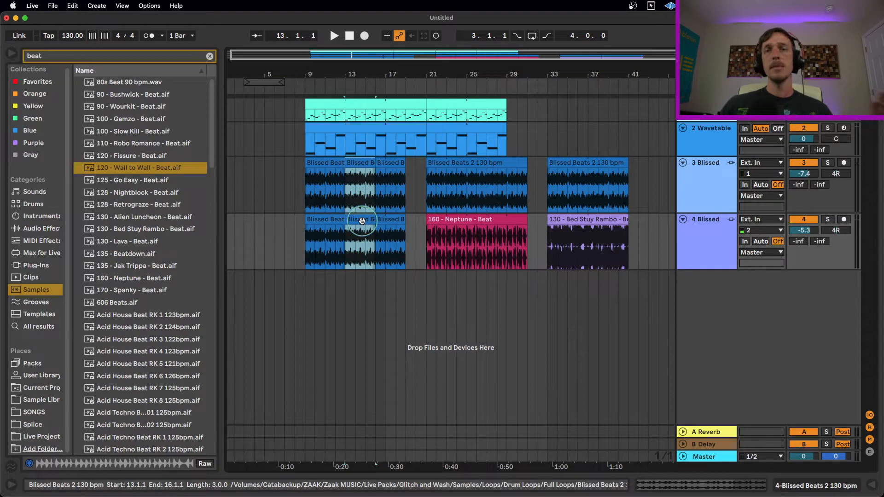
{"action": "left_click_drag", "start_coordinate": [361, 221], "coordinate": [274, 224]}
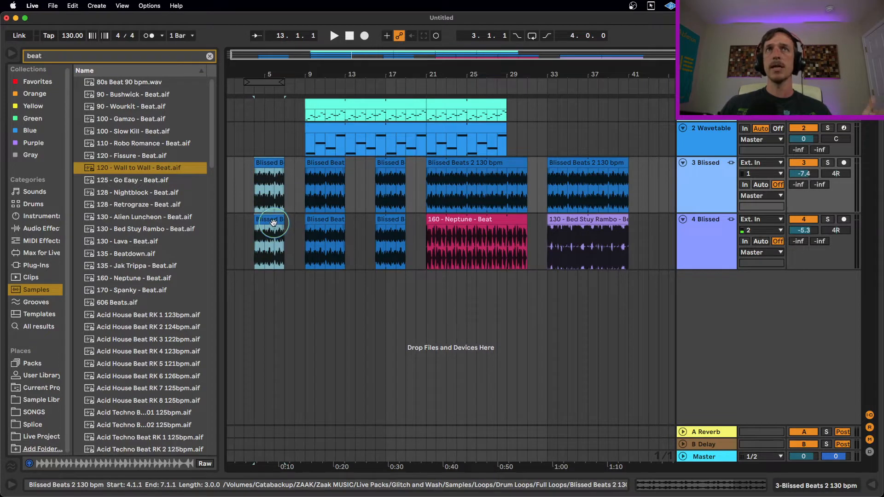
Step: Delete the linked clip section at bar 4 and extend the clips starting at bar 9 to bar 19
{"action": "key", "text": "Delete"}
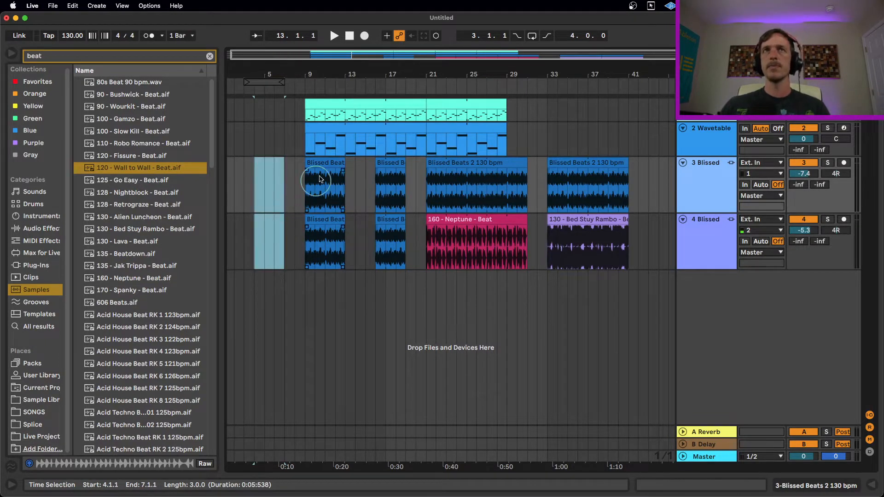
{"action": "left_click", "coordinate": [318, 165]}
{"action": "left_click_drag", "start_coordinate": [345, 166], "coordinate": [405, 167]}
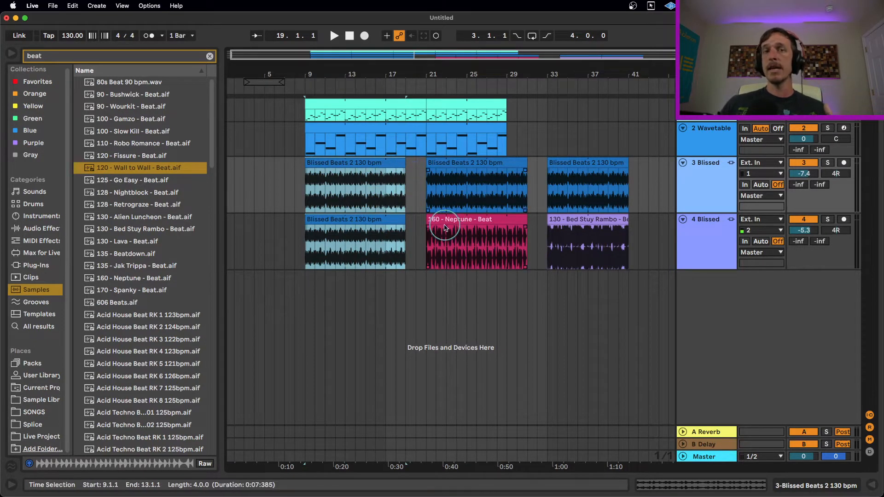
Step: Add a fade-out of about two bars to the end of the first linked clips and remove it again
{"action": "left_click", "coordinate": [407, 204]}
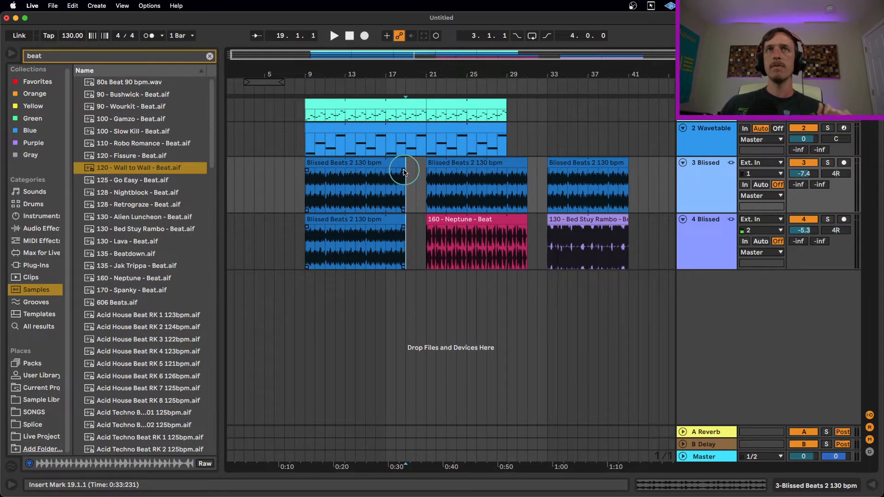
{"action": "left_click_drag", "start_coordinate": [404, 171], "coordinate": [386, 179]}
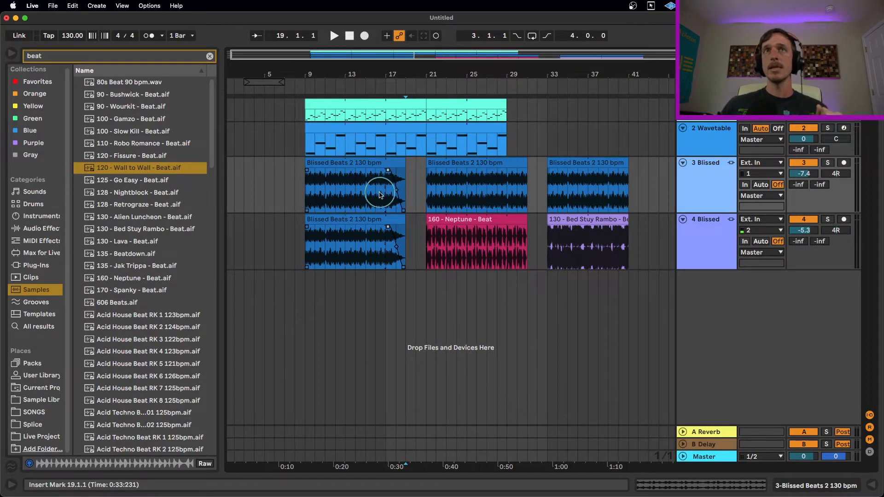
{"action": "left_click_drag", "start_coordinate": [389, 171], "coordinate": [415, 174]}
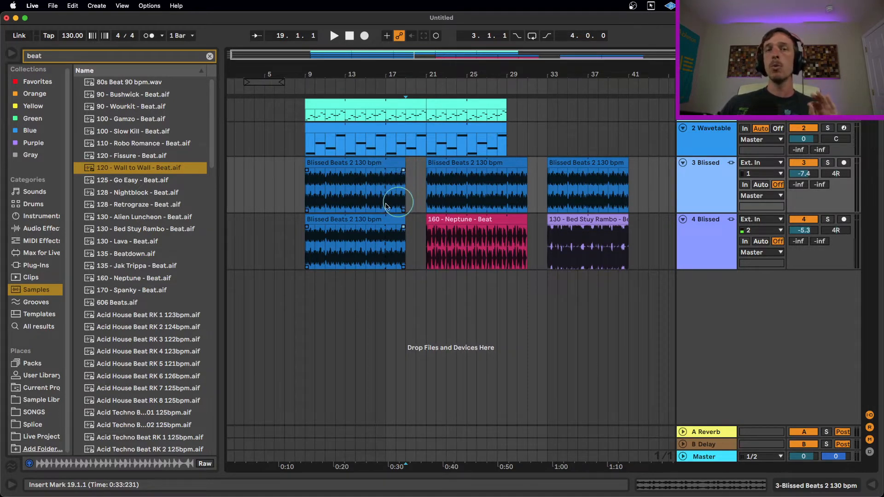
Step: Open the first pair of linked clips for editing and stretch their audio by moving a warp marker from 1.3 to 2
{"action": "left_click", "coordinate": [336, 165]}
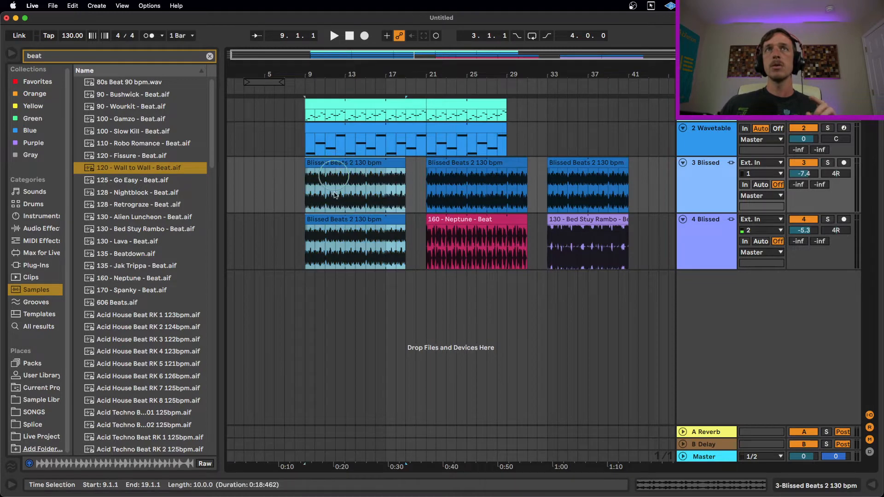
{"action": "double_click", "coordinate": [340, 164]}
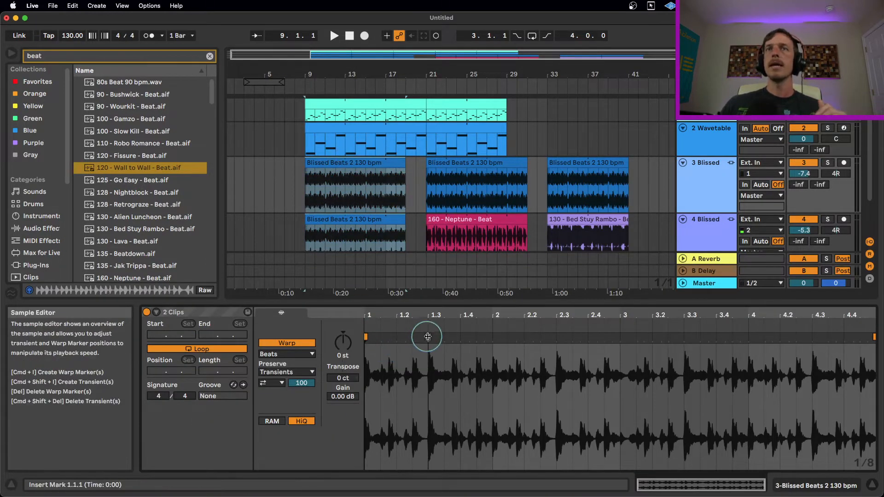
{"action": "mouse_move", "coordinate": [428, 336]}
{"action": "left_mouse_down"}
{"action": "mouse_move", "coordinate": [620, 336]}
{"action": "mouse_move", "coordinate": [411, 340]}
{"action": "mouse_move", "coordinate": [672, 350]}
{"action": "mouse_move", "coordinate": [484, 359]}
{"action": "mouse_move", "coordinate": [496, 356]}
{"action": "left_mouse_up"}
{"action": "scroll", "coordinate": [393, 217], "scroll_direction": "down", "scroll_amount": 2}
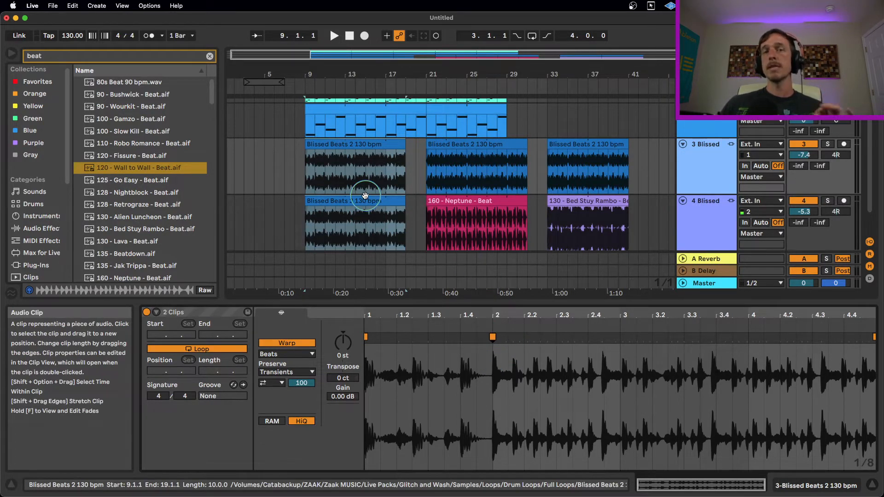
Step: Select the second pair of linked clips, including 160 - Neptune, and check whether they can be warped together
{"action": "left_click", "coordinate": [471, 146]}
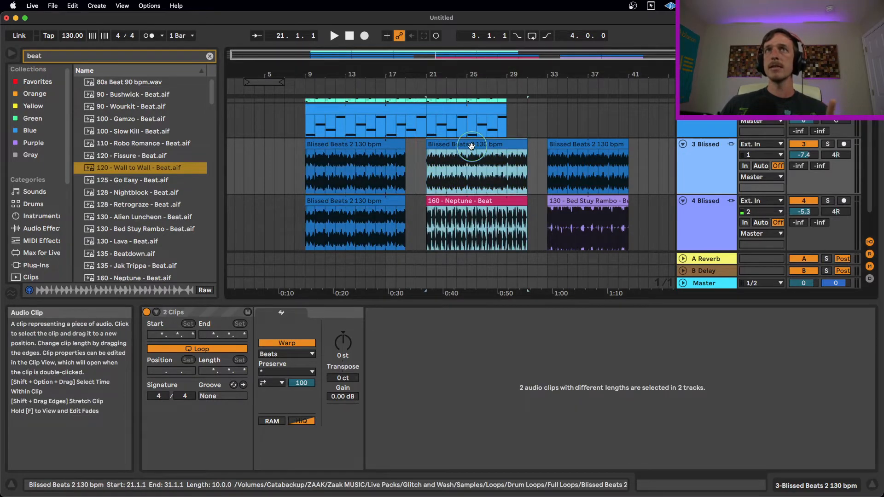
{"action": "left_click", "coordinate": [458, 203]}
{"action": "left_click", "coordinate": [465, 148]}
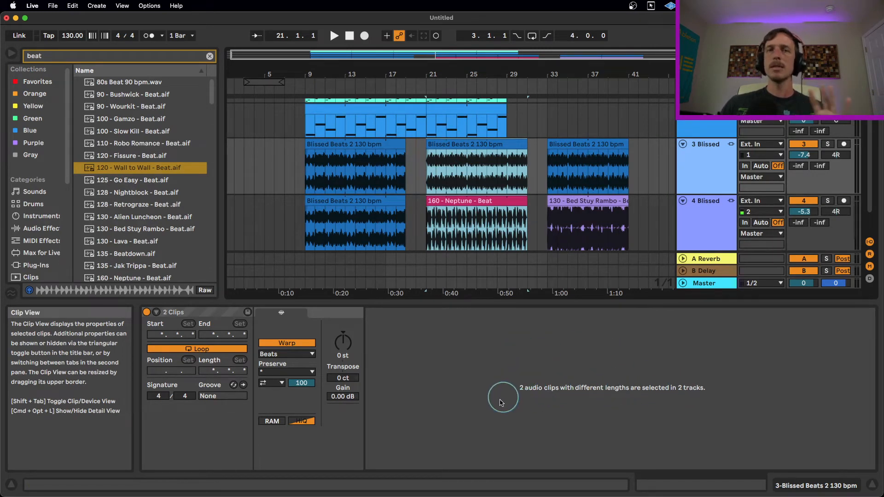
Step: Select the third pair of linked clips, including 130 - Bed Stuy Rambo, and add a warp marker just before 1.4, moving it to 2
{"action": "left_click", "coordinate": [585, 141]}
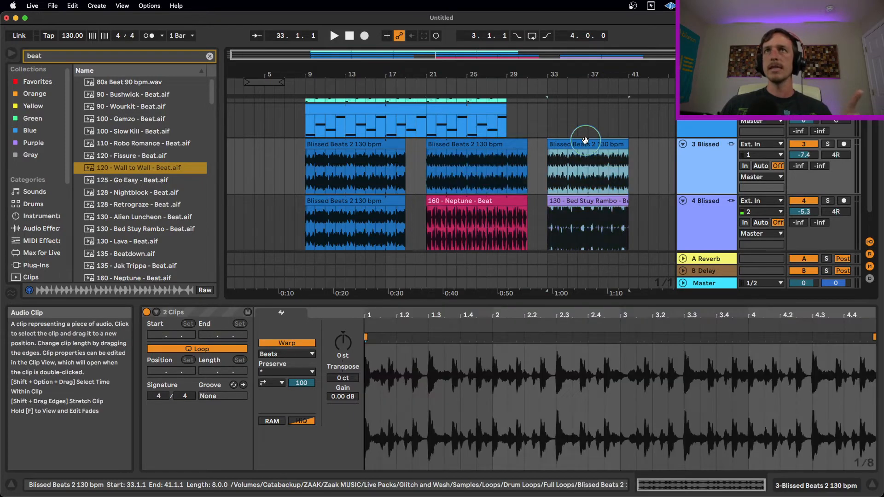
{"action": "left_click", "coordinate": [586, 202]}
{"action": "left_click", "coordinate": [582, 203]}
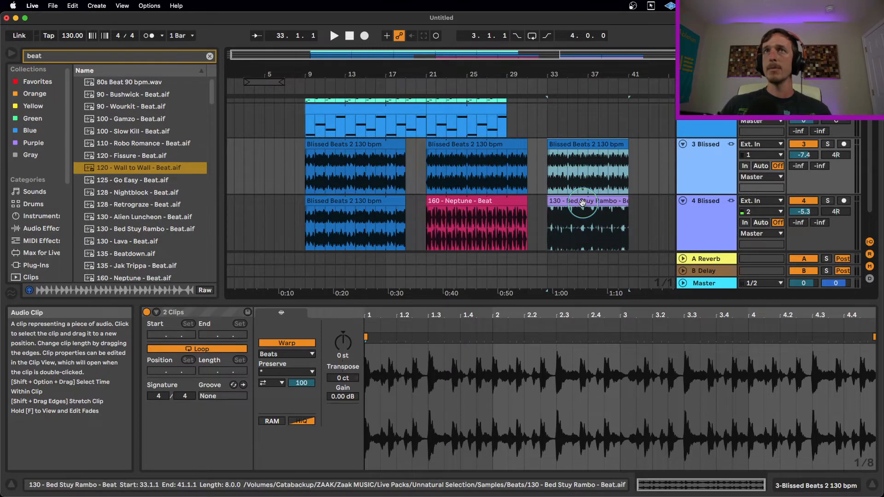
{"action": "double_click", "coordinate": [456, 338]}
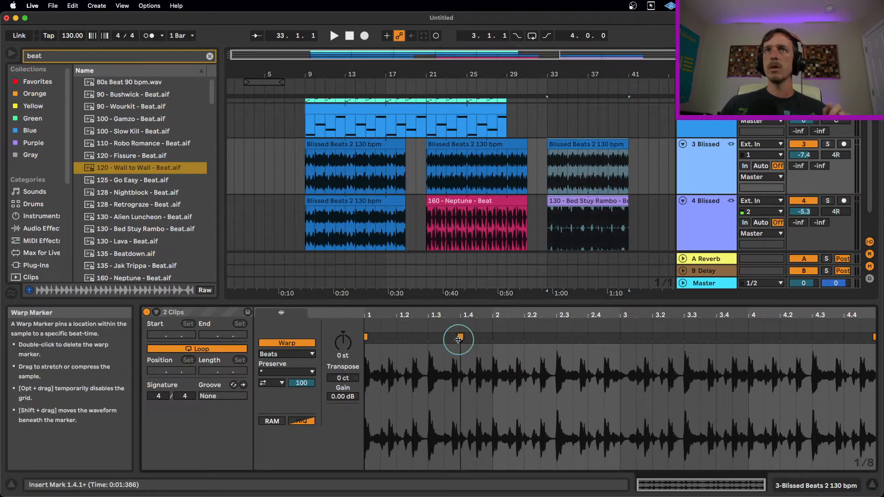
{"action": "mouse_move", "coordinate": [455, 338]}
{"action": "left_mouse_down"}
{"action": "mouse_move", "coordinate": [667, 338]}
{"action": "mouse_move", "coordinate": [461, 350]}
{"action": "mouse_move", "coordinate": [602, 368]}
{"action": "mouse_move", "coordinate": [493, 361]}
{"action": "left_mouse_up"}
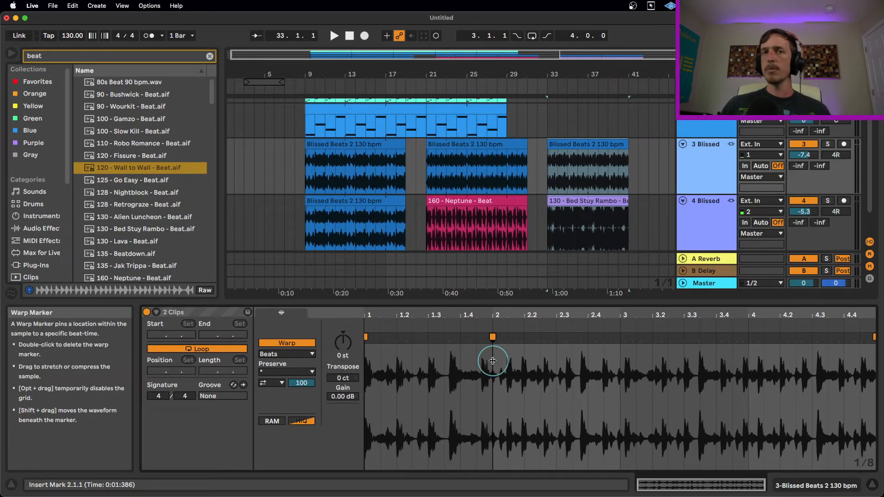
{"action": "mouse_move", "coordinate": [493, 361]}
{"action": "left_mouse_down"}
{"action": "mouse_move", "coordinate": [482, 360]}
{"action": "mouse_move", "coordinate": [493, 350]}
{"action": "left_mouse_up"}
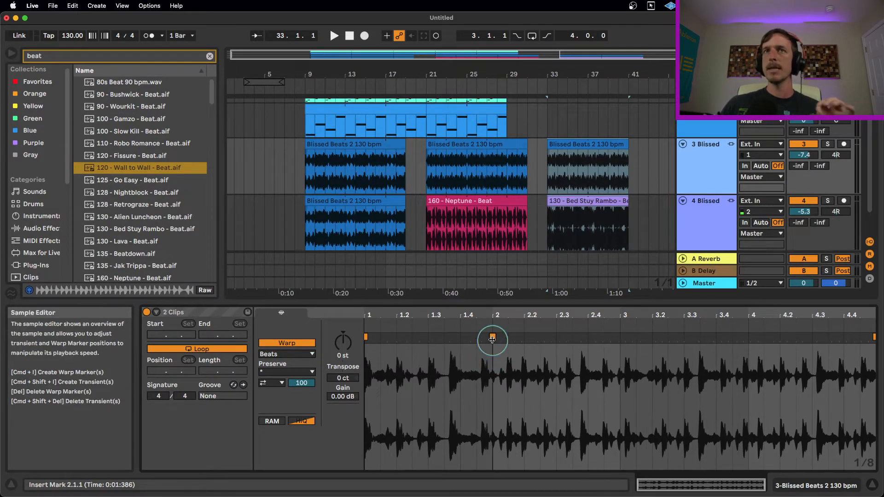
Step: Delete the added warp marker at 2 from the third pair of linked clips
{"action": "double_click", "coordinate": [492, 337]}
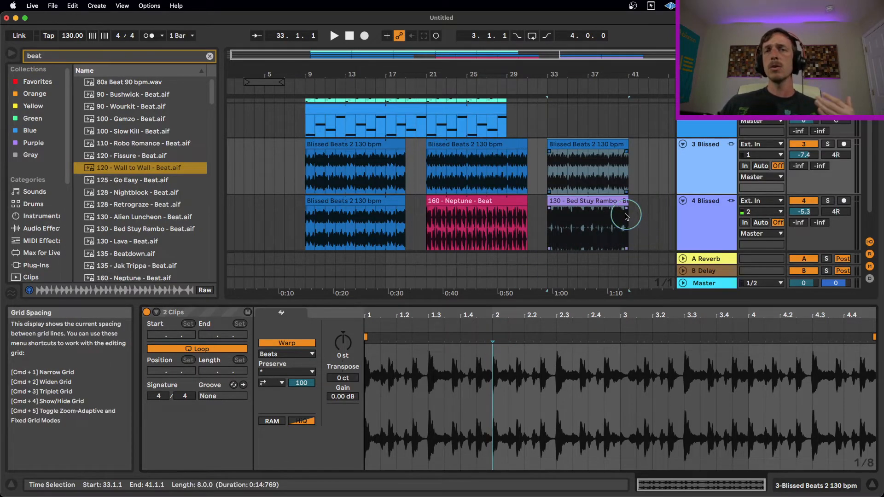
Step: Link the first MIDI track with 2 Wavetable and unlink the two again
{"action": "scroll", "coordinate": [620, 211], "scroll_direction": "up", "scroll_amount": 2}
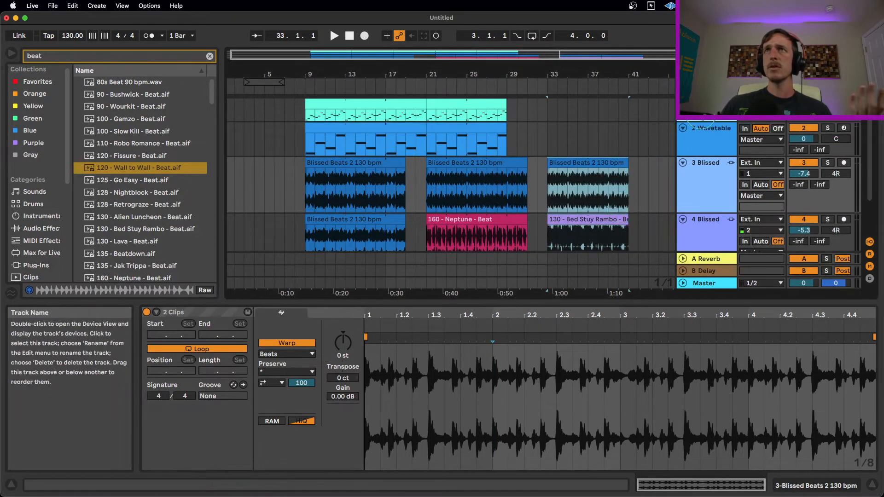
{"action": "left_click", "coordinate": [700, 111]}
{"action": "left_click", "coordinate": [708, 144]}
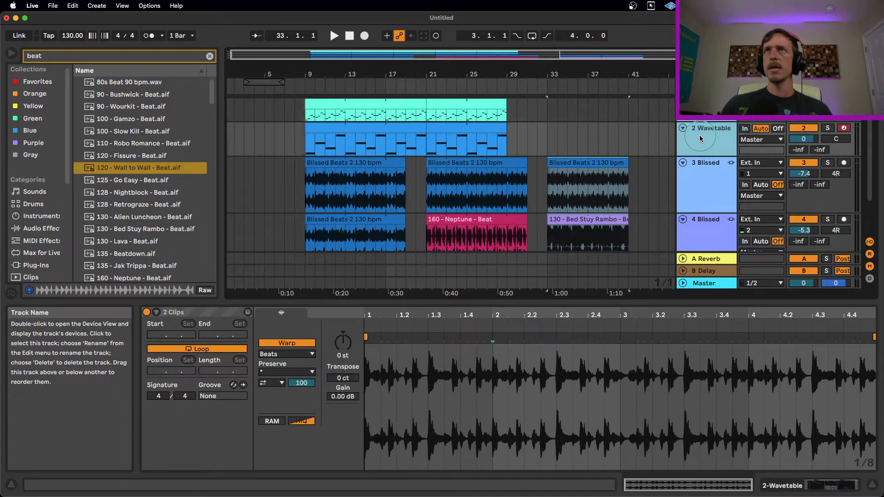
{"action": "right_click", "coordinate": [686, 141]}
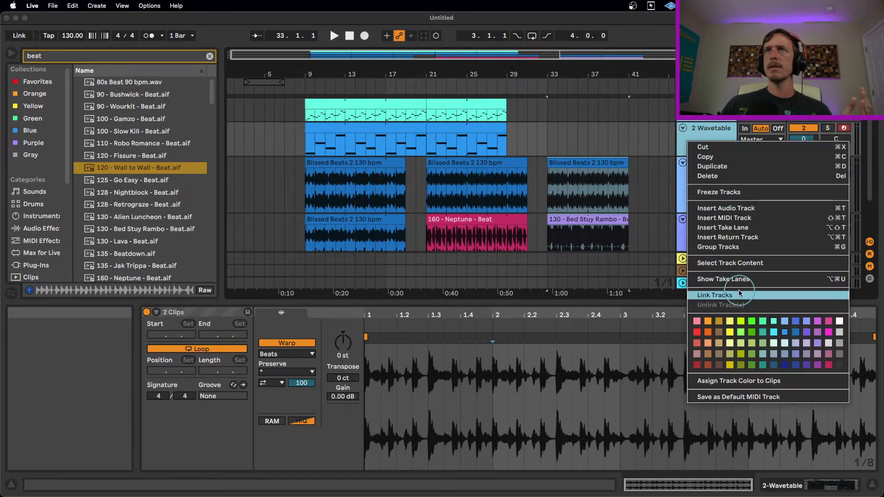
{"action": "left_click", "coordinate": [740, 295]}
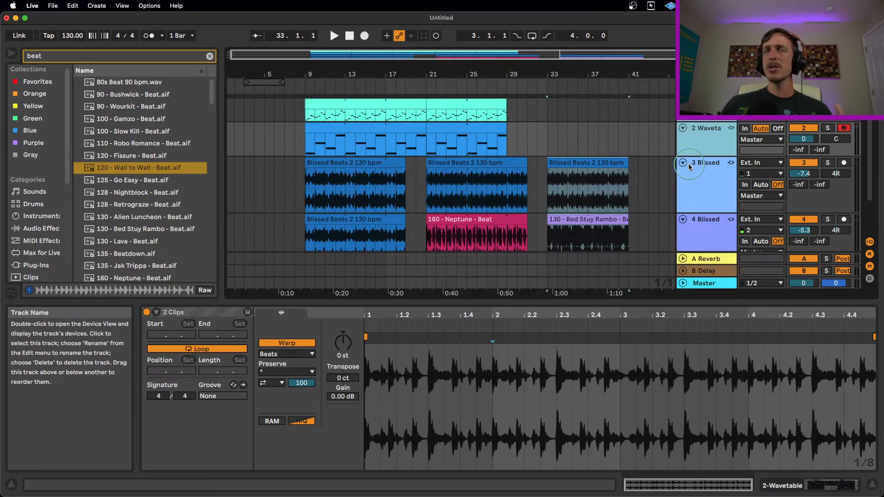
{"action": "right_click", "coordinate": [704, 140]}
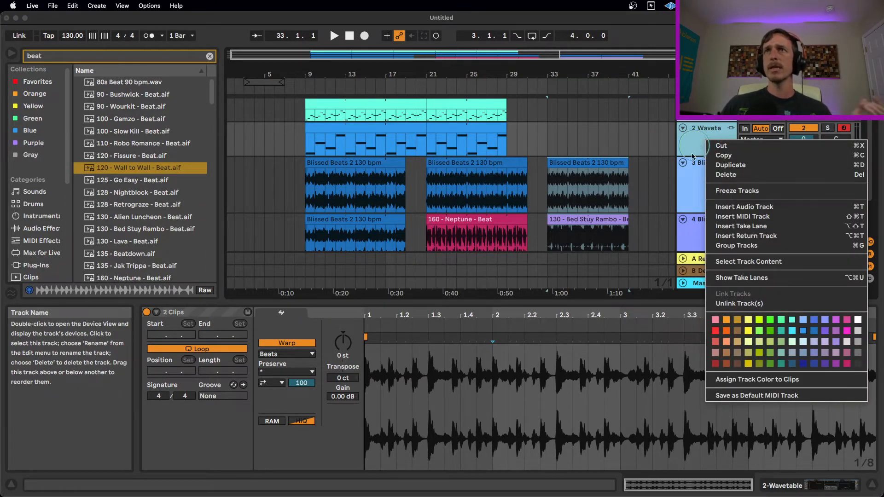
{"action": "left_click", "coordinate": [725, 305]}
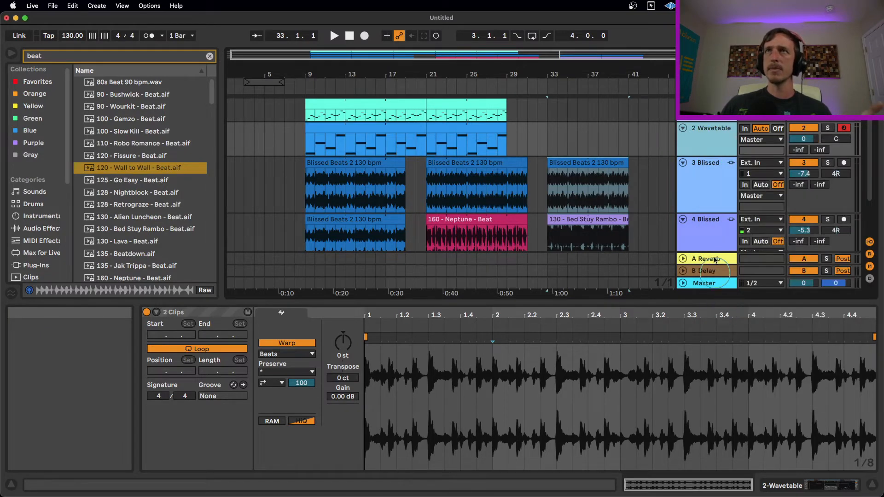
Step: Link the 2 Wavetable MIDI track together with the audio tracks 3 Blissed and 4 Blissed
{"action": "left_click", "coordinate": [711, 186]}
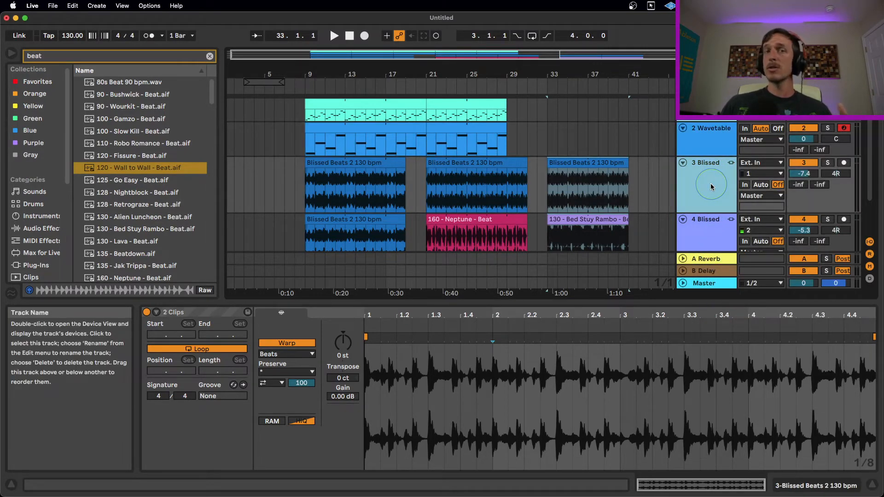
{"action": "left_click", "coordinate": [699, 145]}
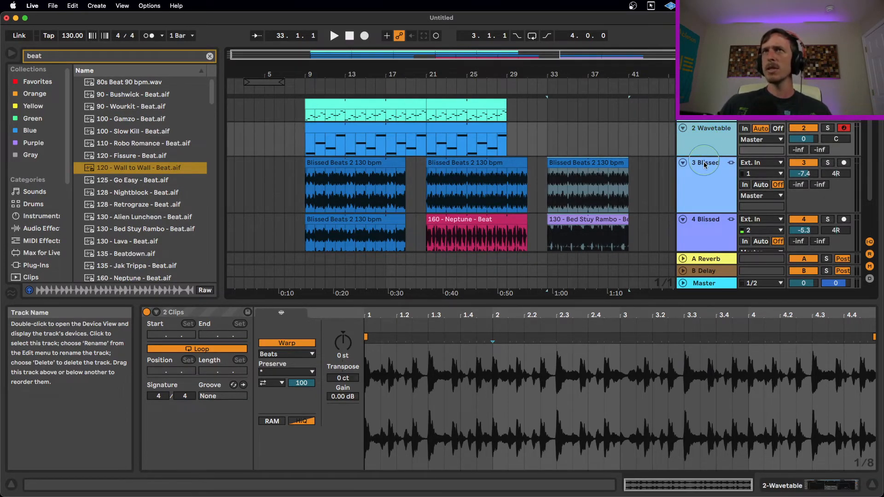
{"action": "left_click", "coordinate": [713, 203]}
{"action": "right_click", "coordinate": [727, 242]}
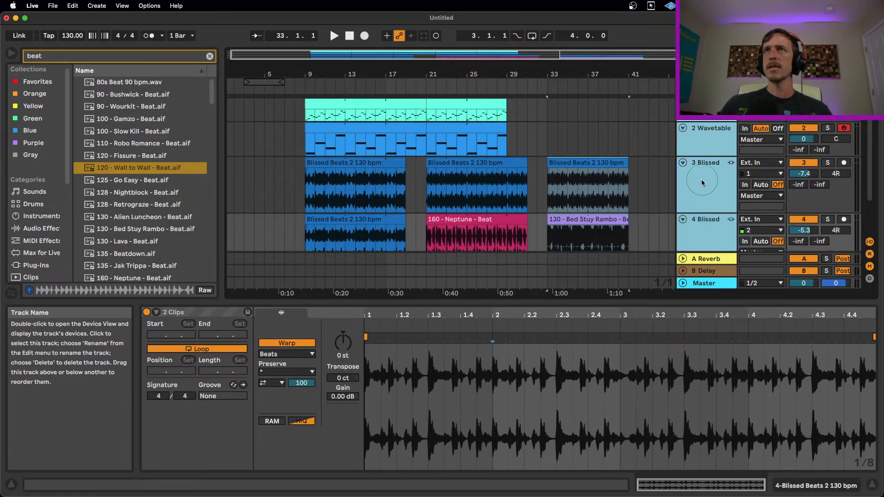
{"action": "left_click", "coordinate": [757, 336]}
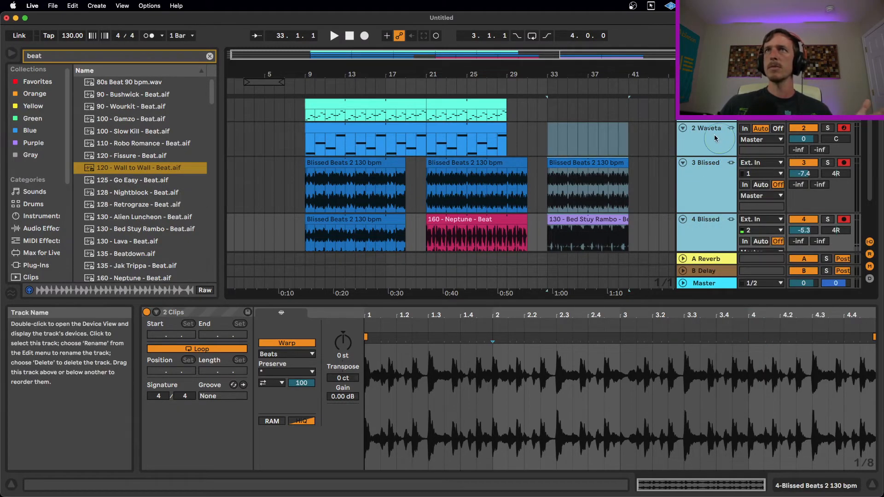
Step: Check the linked tracks by selecting 2 Wavetable and 4 Blissed individually
{"action": "left_click", "coordinate": [709, 164]}
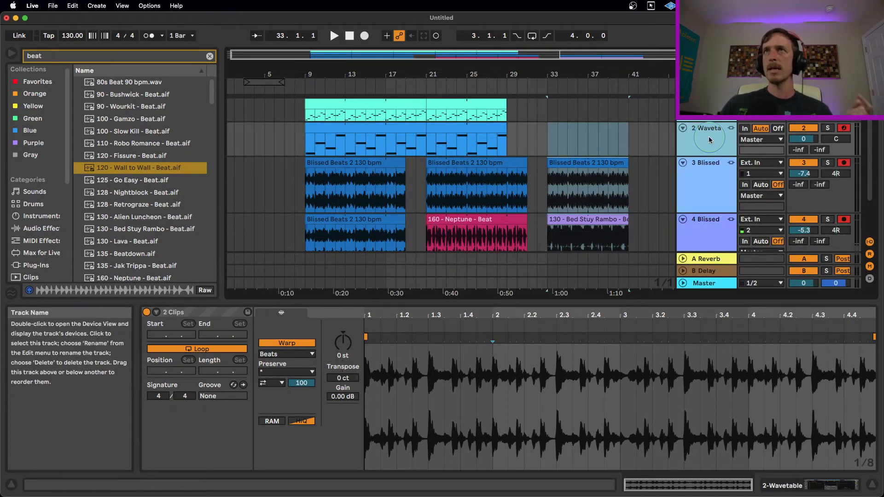
{"action": "left_click", "coordinate": [704, 225]}
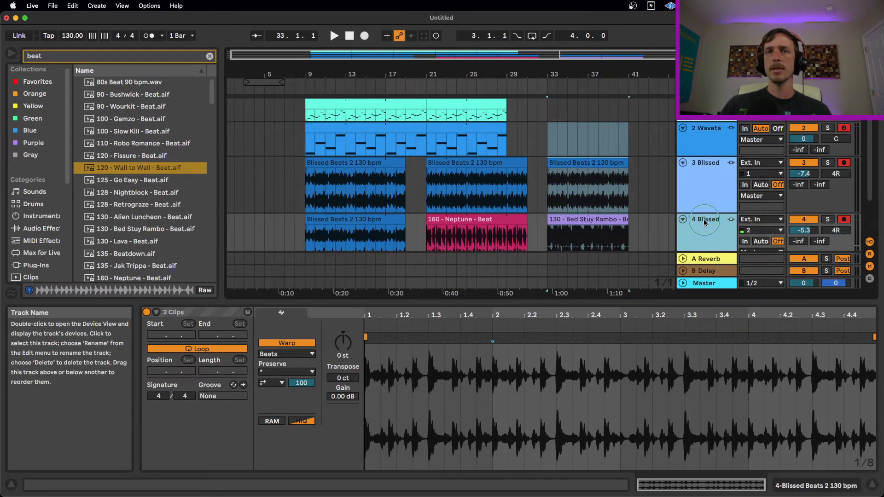
{"action": "left_click", "coordinate": [689, 231]}
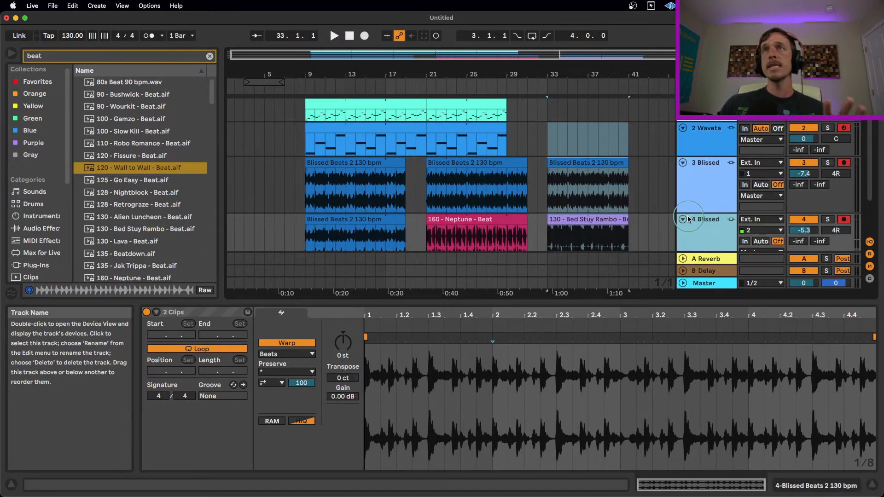
Step: Show automation, lower 4 Blissed's volume from about bar 35 to -27.0 dB at about bar 39, and display 3 Blissed's volume envelope for comparison
{"action": "scroll", "coordinate": [700, 207], "scroll_direction": "down", "scroll_amount": 2}
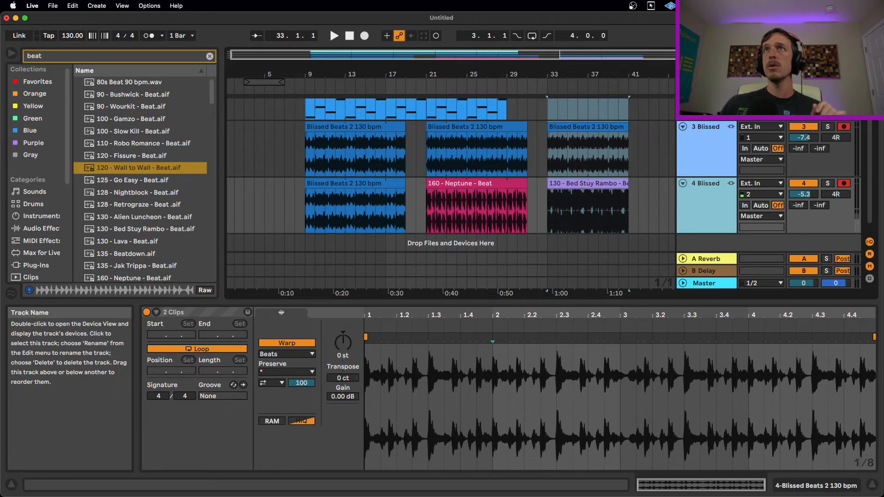
{"action": "left_click", "coordinate": [721, 86]}
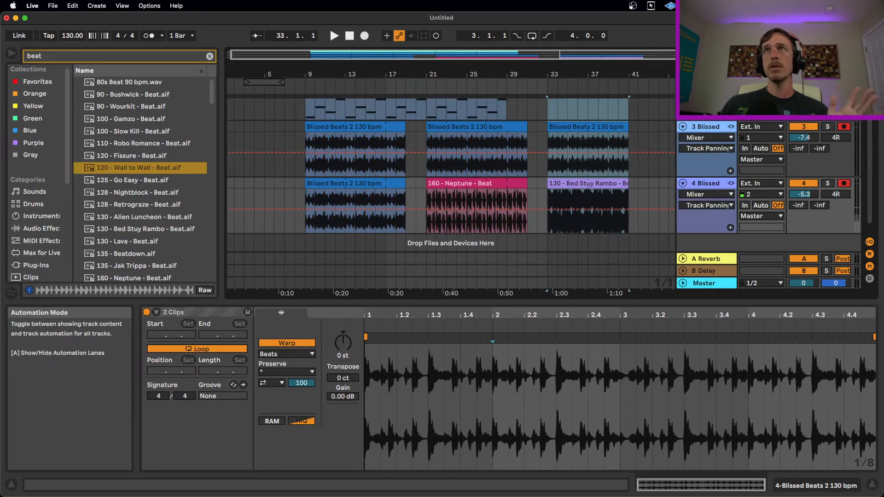
{"action": "left_click", "coordinate": [800, 197]}
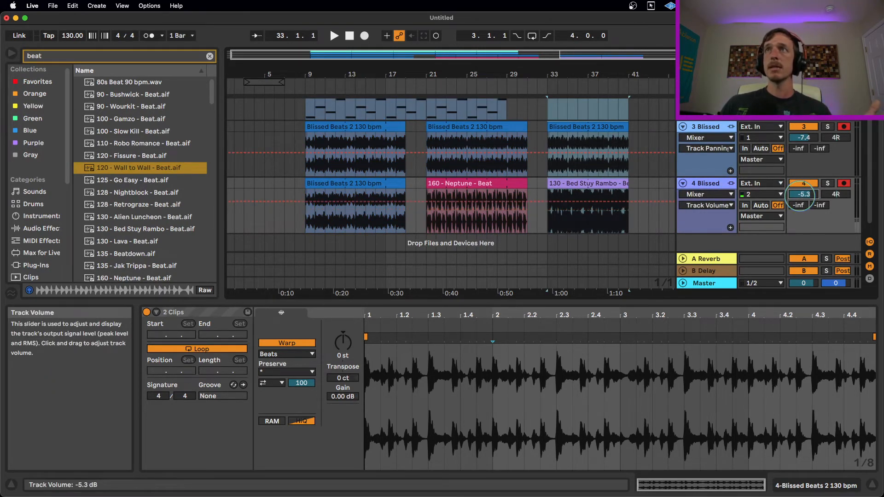
{"action": "left_click", "coordinate": [566, 204]}
{"action": "left_click", "coordinate": [566, 204]}
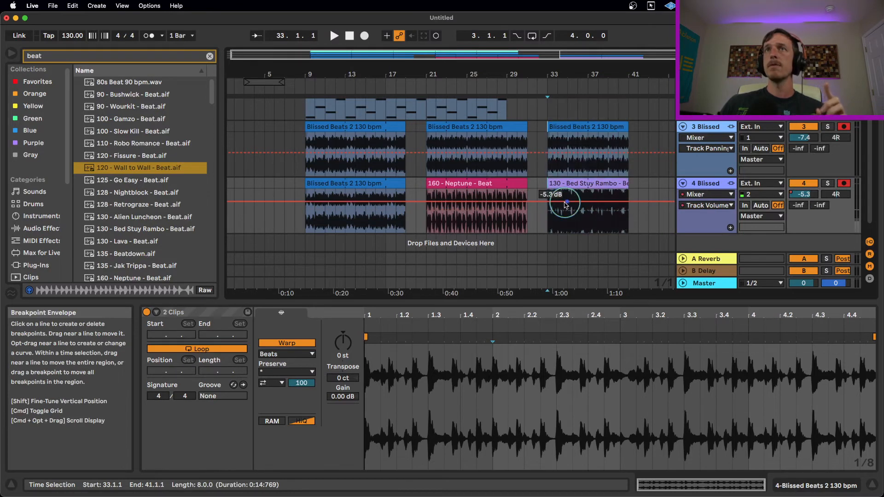
{"action": "left_click_drag", "start_coordinate": [608, 202], "coordinate": [608, 221]}
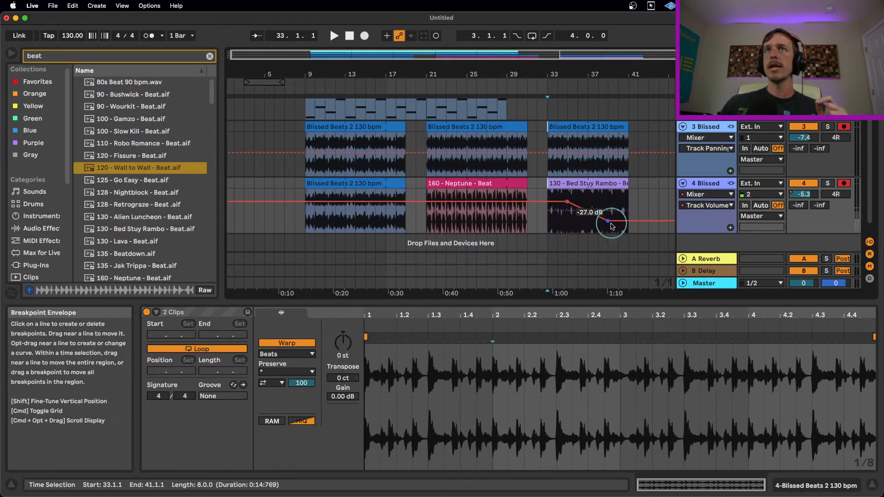
{"action": "left_click", "coordinate": [813, 138]}
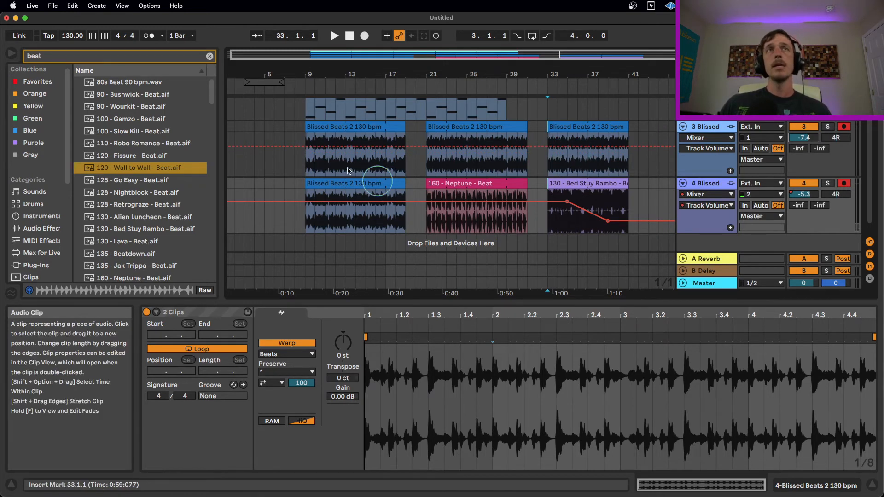
Step: Add the Compressor audio effect to 3 Blissed and compare its device chain with that of 4 Blissed
{"action": "left_click", "coordinate": [44, 229]}
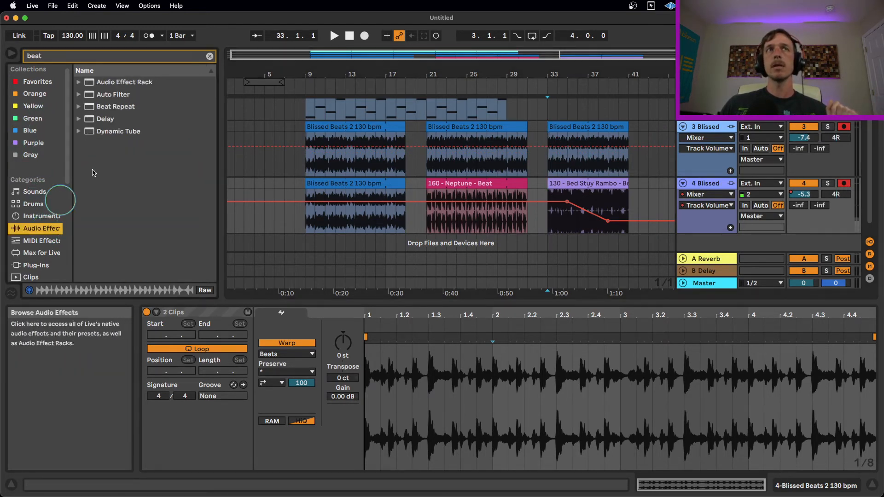
{"action": "left_click", "coordinate": [210, 57]}
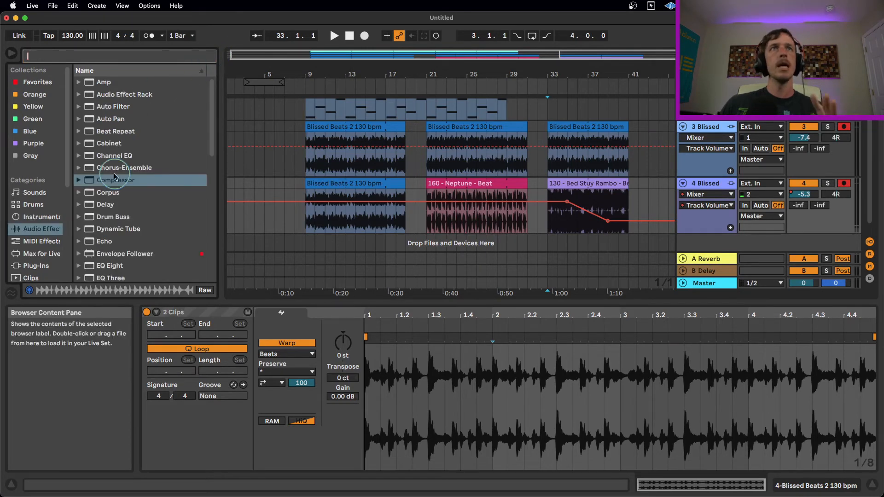
{"action": "left_click", "coordinate": [98, 182]}
{"action": "left_click_drag", "start_coordinate": [97, 181], "coordinate": [698, 134]}
{"action": "scroll", "coordinate": [719, 165], "scroll_direction": "up", "scroll_amount": 1}
{"action": "left_click", "coordinate": [718, 164]}
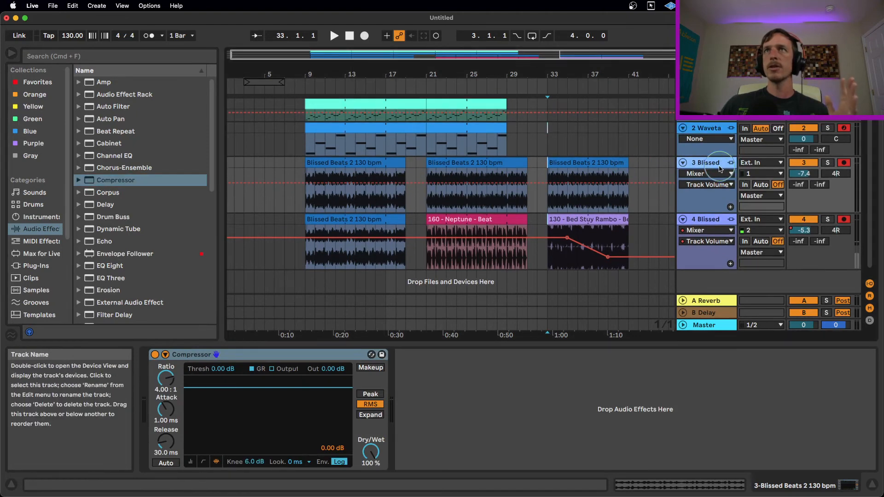
{"action": "left_click", "coordinate": [715, 219]}
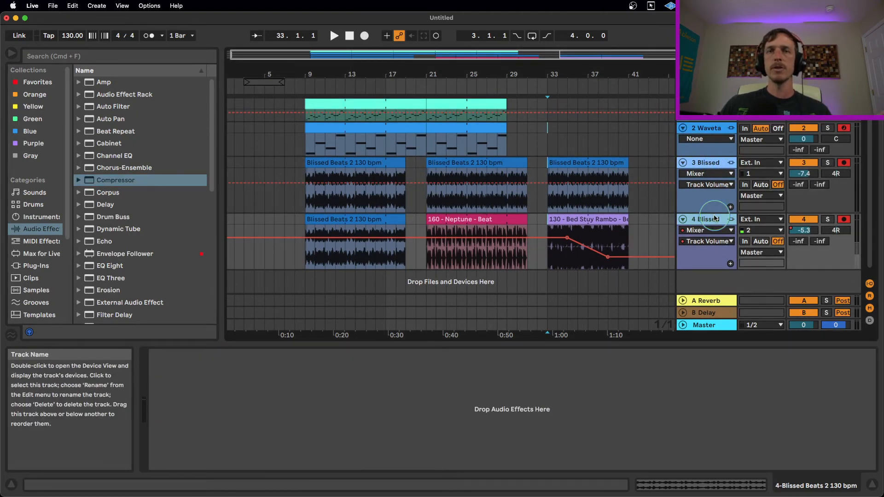